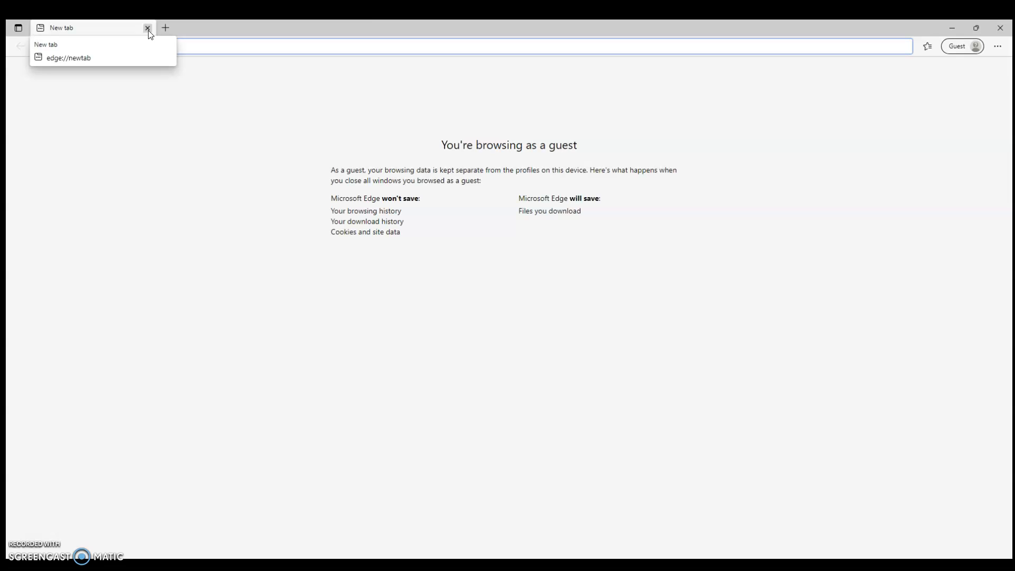
pyautogui.click(254, 45)
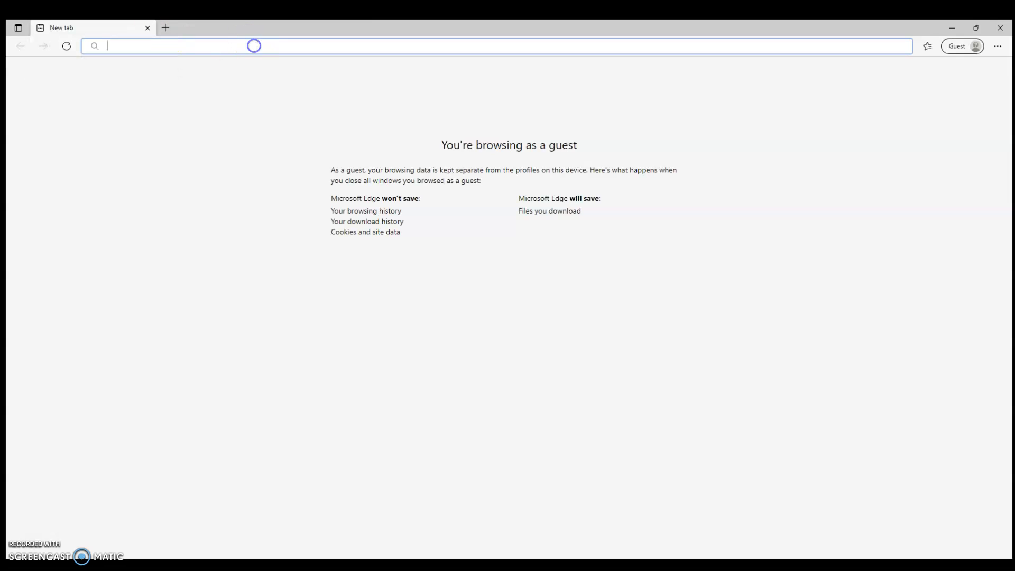
pyautogui.write('www.logmein')
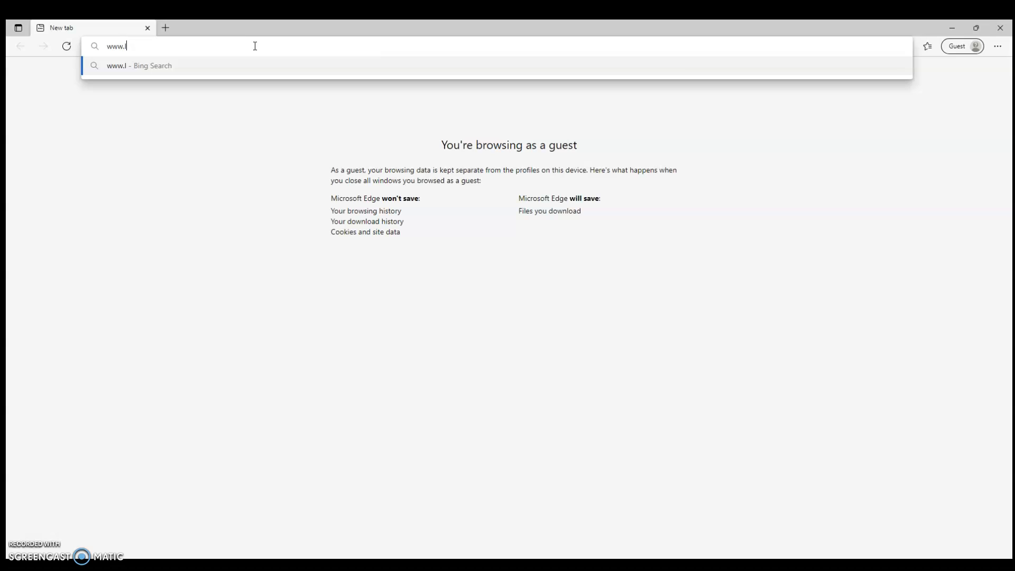
pyautogui.write('.com')
pyautogui.press('Return')
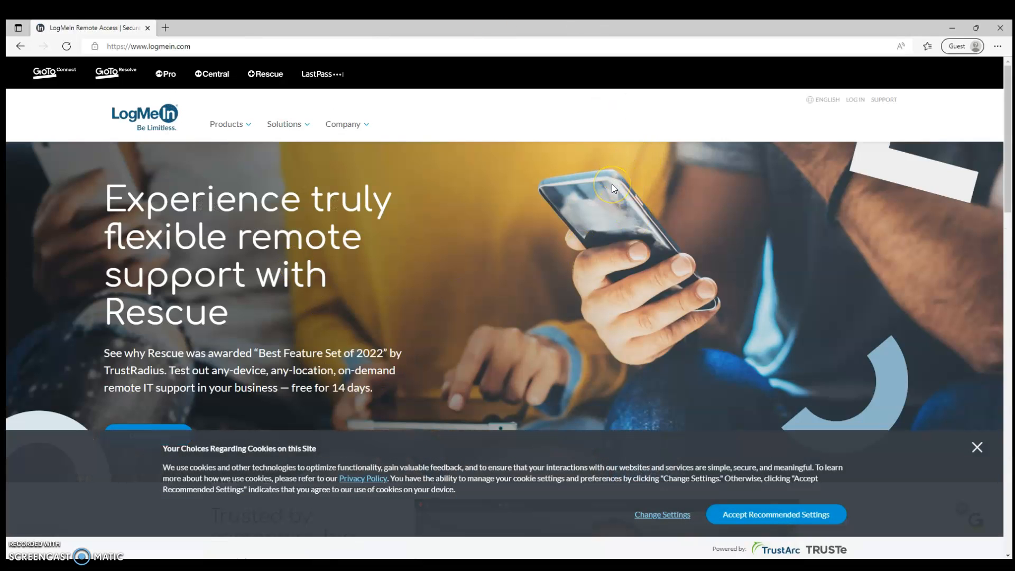
# - Open the LogMeIn sign-in page and enter the account e-mail and password
pyautogui.click(855, 100)
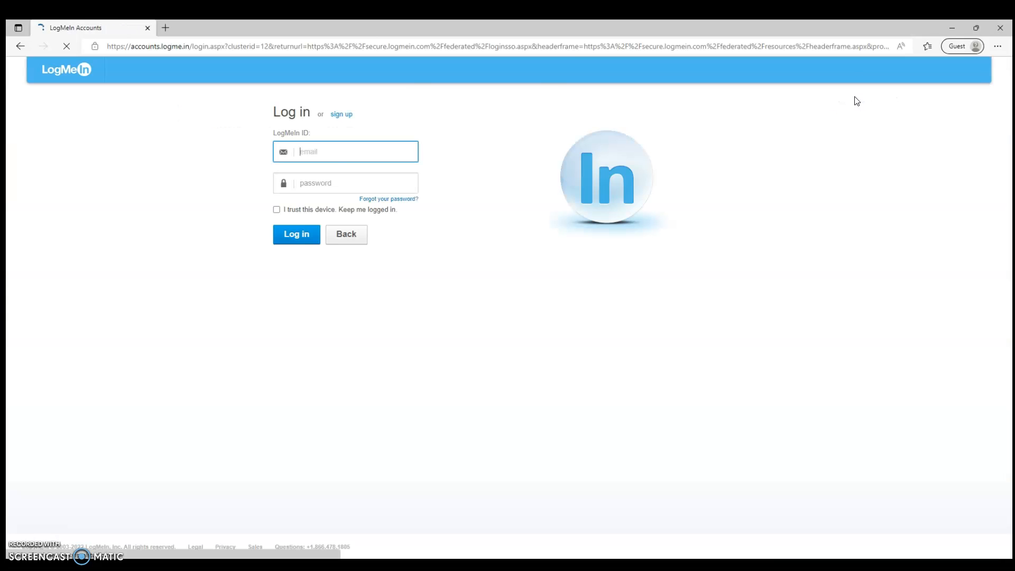
pyautogui.click(325, 149)
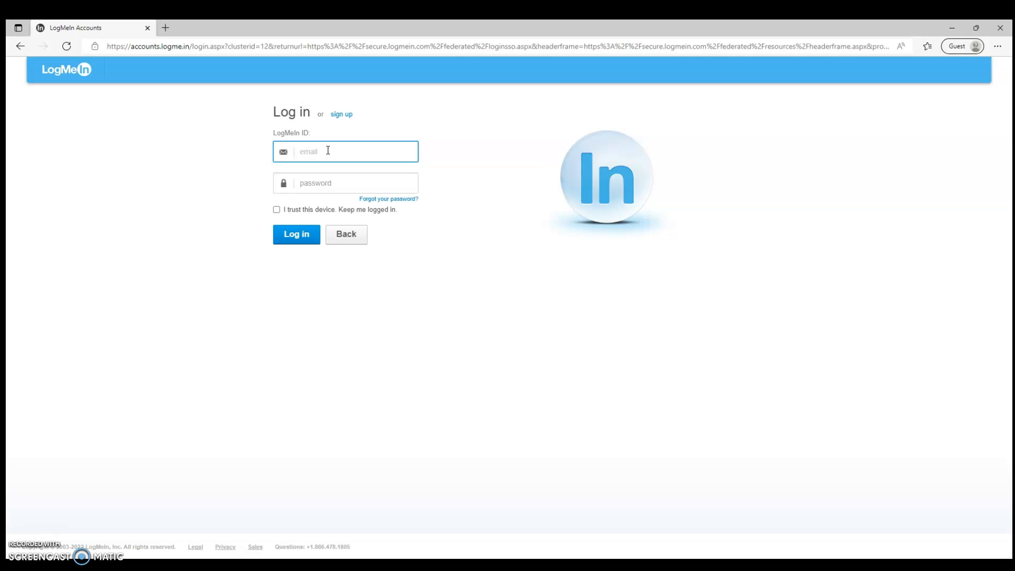
pyautogui.press('Tab')
pyautogui.write('********')
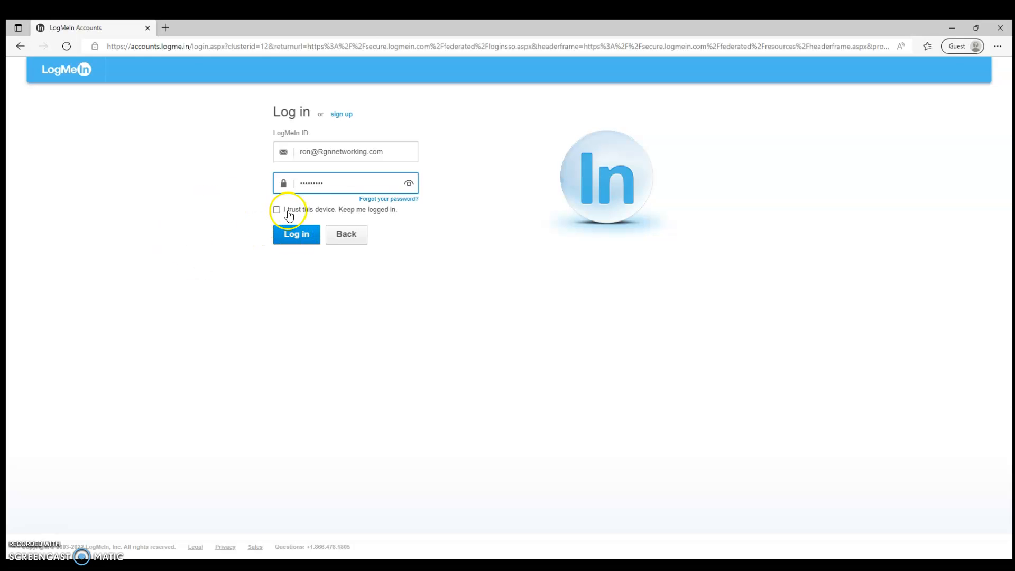
# - Submit the login without trusting the device, then re-enter the account password to sign in
pyautogui.click(321, 210)
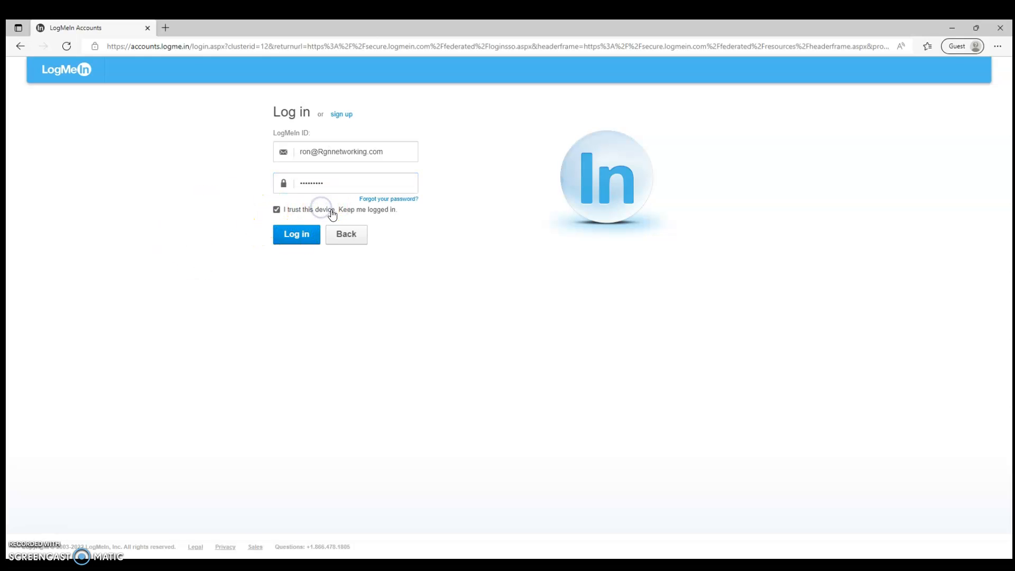
pyautogui.click(326, 208)
pyautogui.click(301, 233)
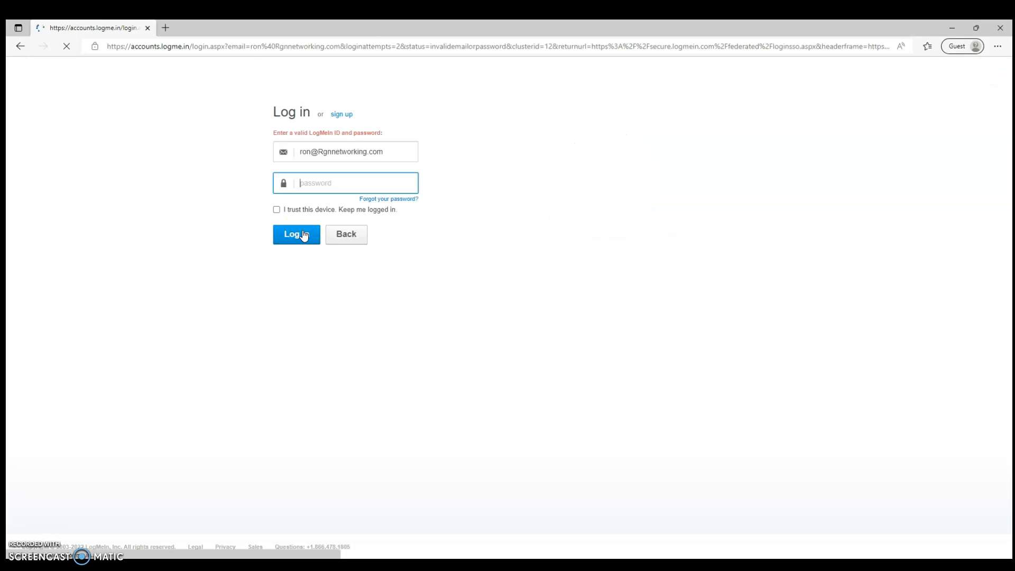
pyautogui.write('•••••••••')
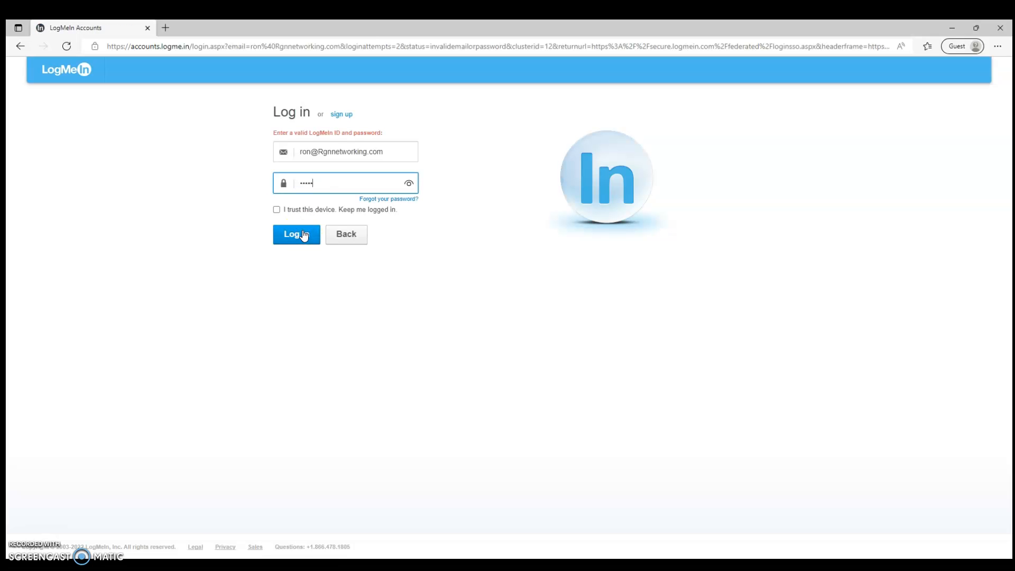
pyautogui.press('Return')
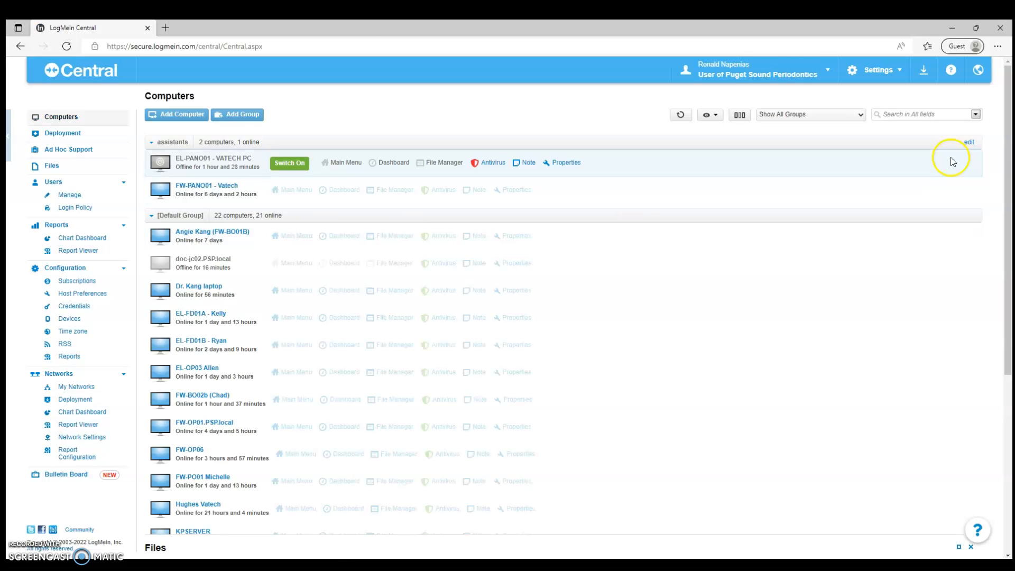
# - Scroll the Computers list and connect to FW-PANO01 - Vatech
pyautogui.moveTo(1008, 207); pyautogui.dragTo(1004, 358)
pyautogui.moveTo(1010, 304); pyautogui.dragTo(1011, 108)
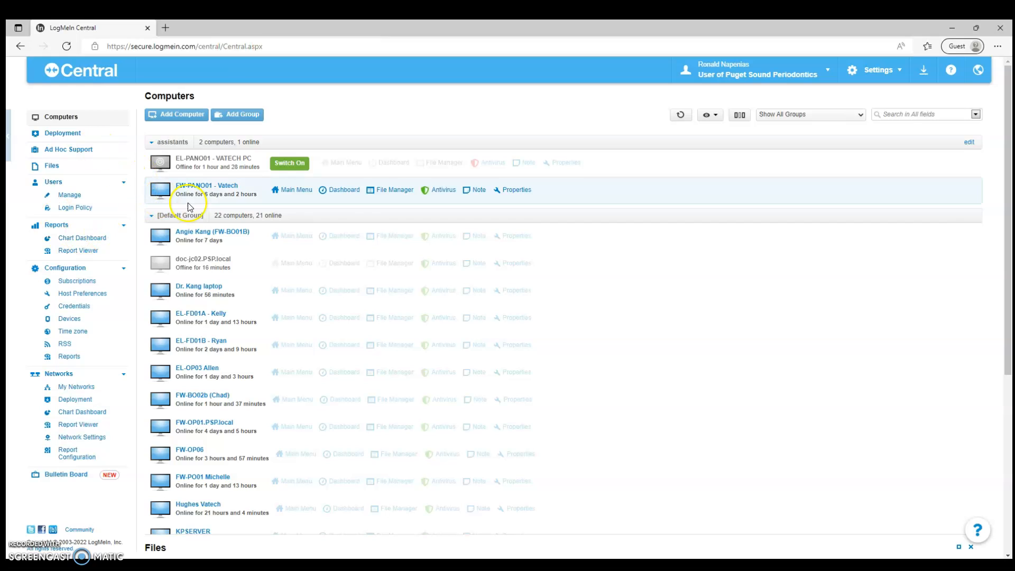
pyautogui.moveTo(182, 193)
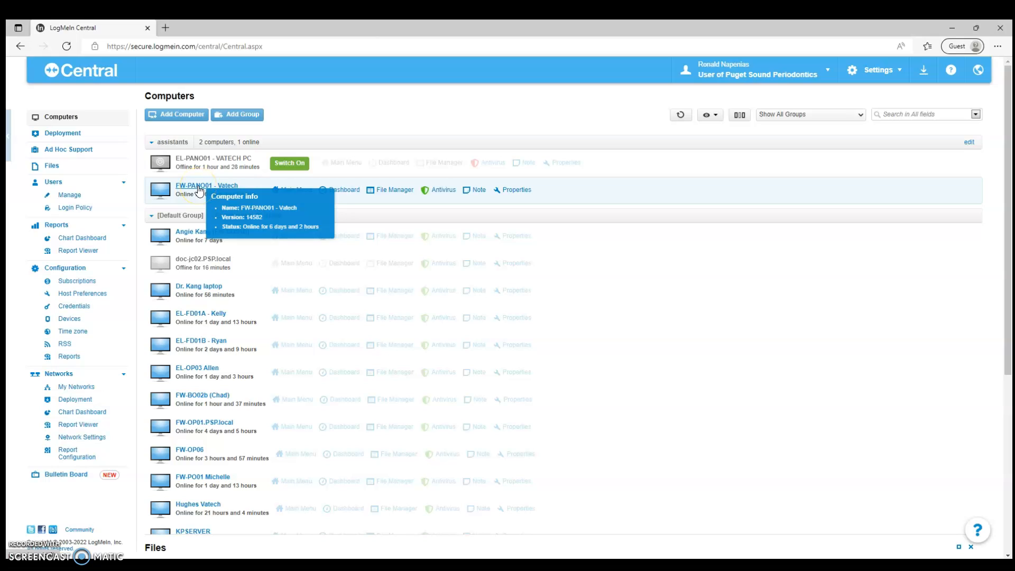
pyautogui.click(199, 190)
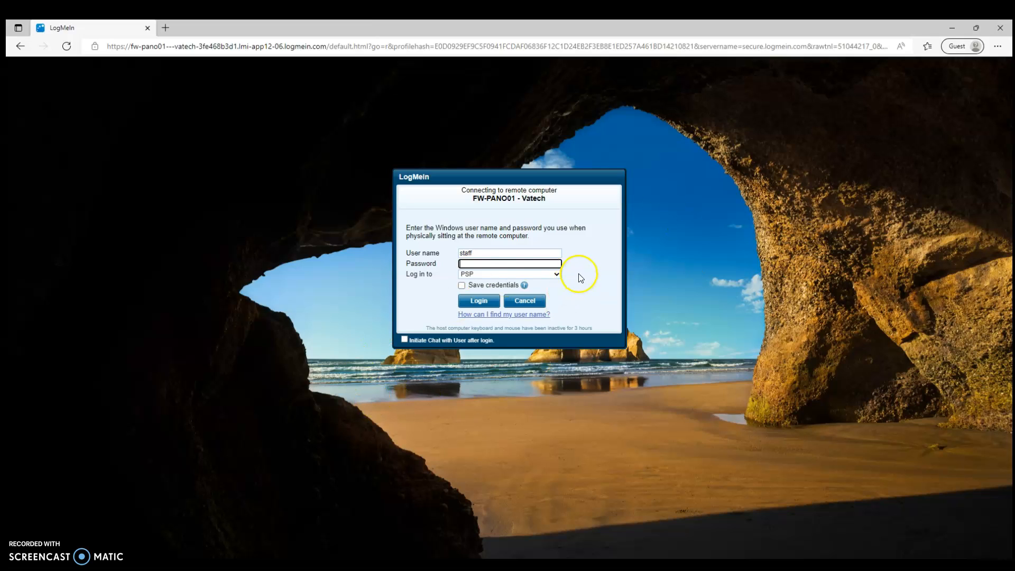
# - Enter the Windows password for user staff and submit the login
pyautogui.doubleClick(472, 251)
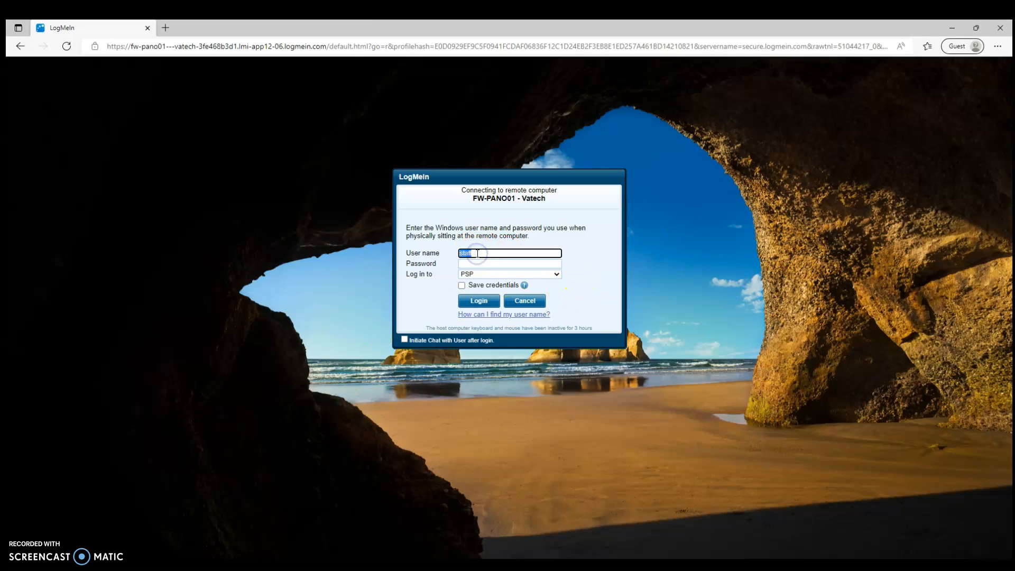
pyautogui.click(478, 264)
pyautogui.write('*********')
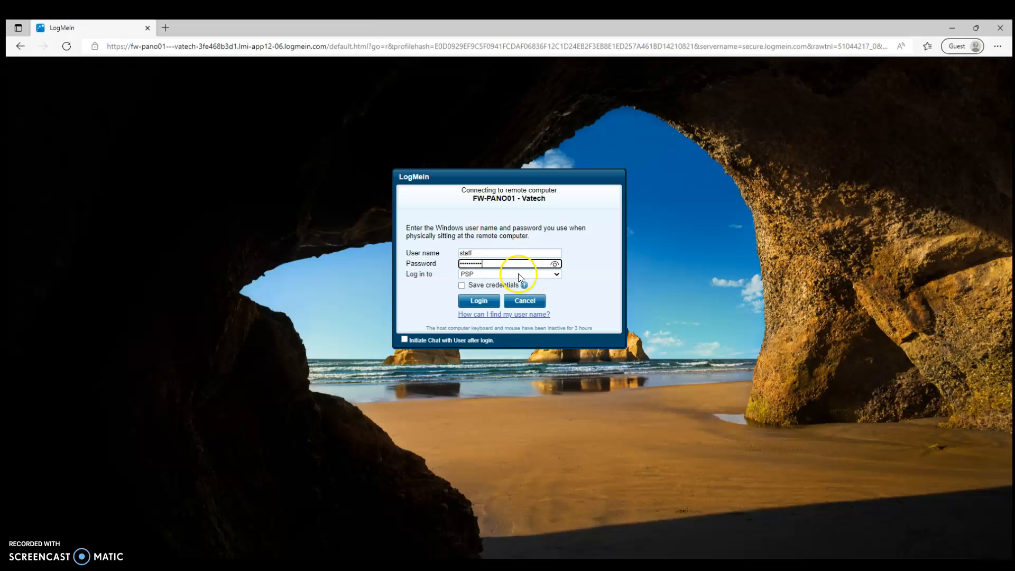
pyautogui.press('Return')
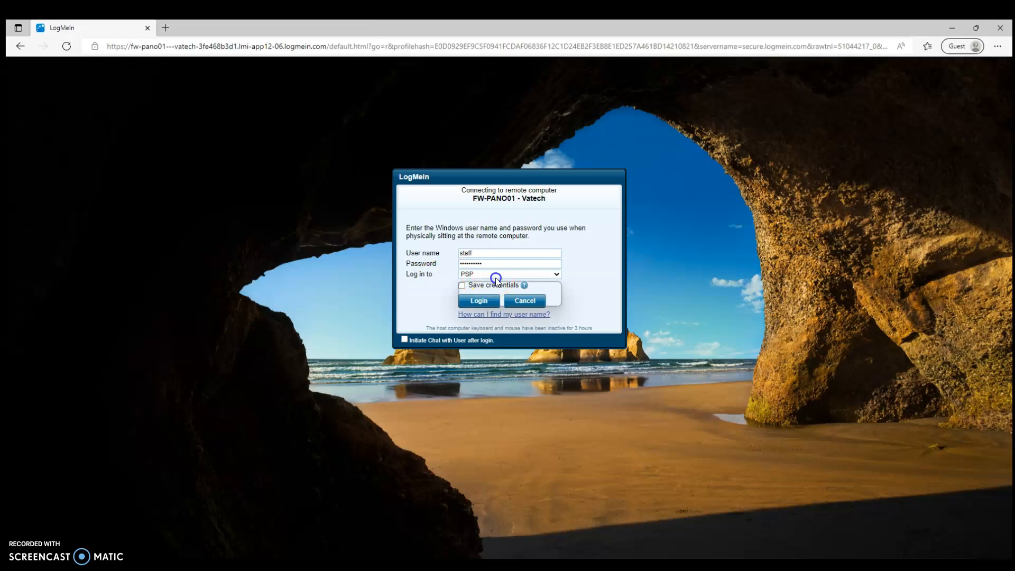
# - Keep PSP as the login domain, retype the Windows password and log in again
pyautogui.click(496, 276)
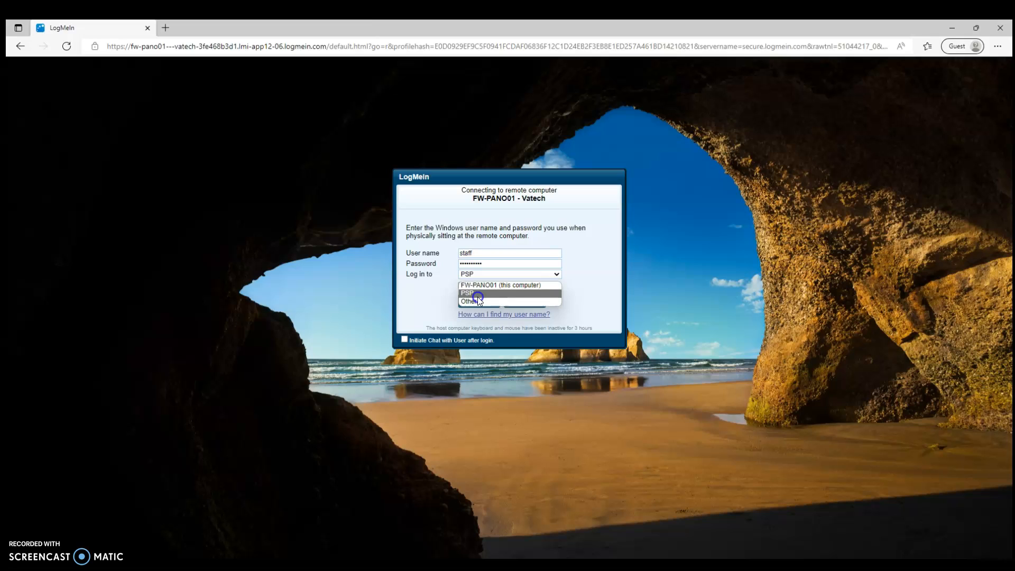
pyautogui.click(478, 295)
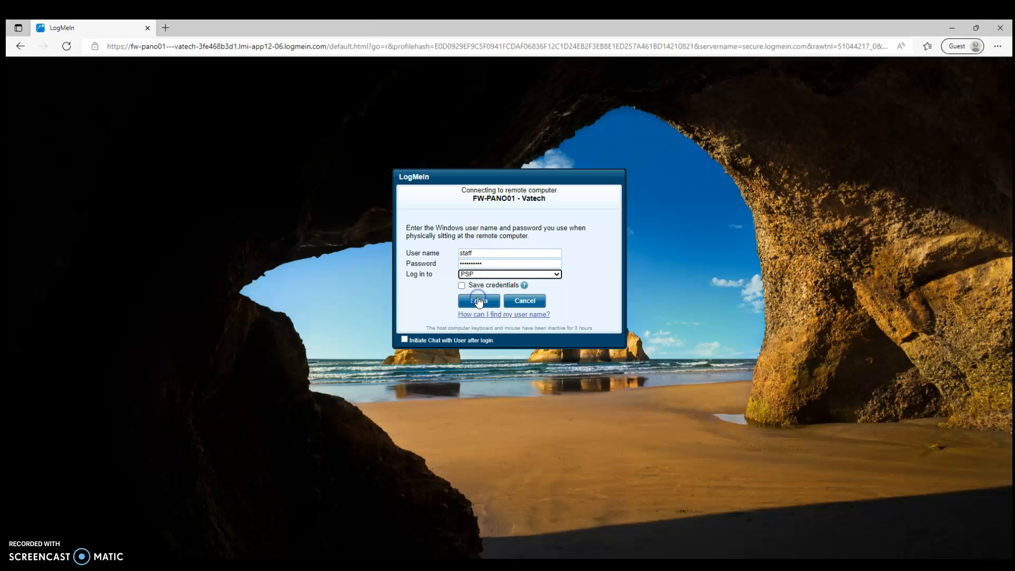
pyautogui.doubleClick(488, 265)
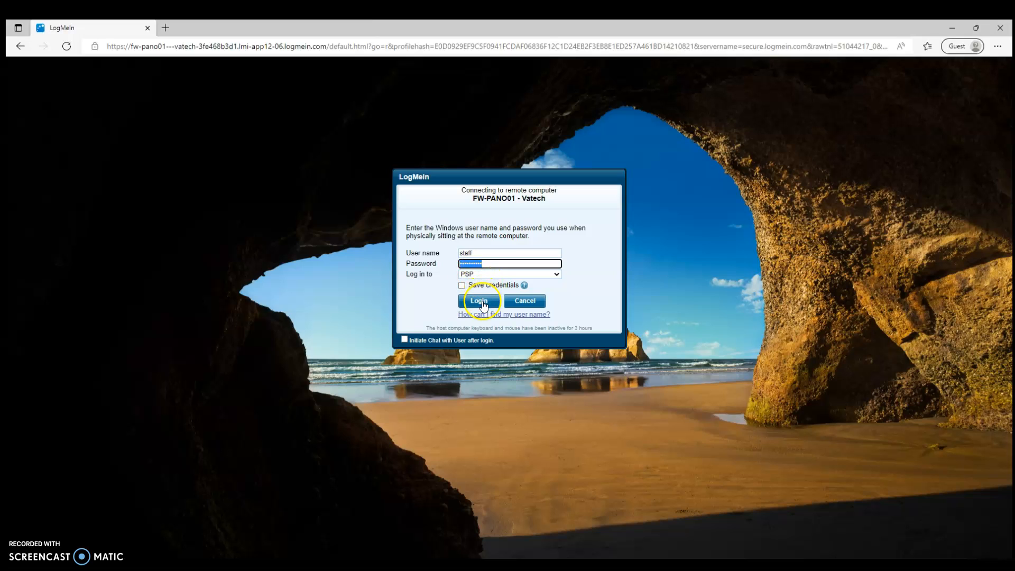
pyautogui.click(480, 302)
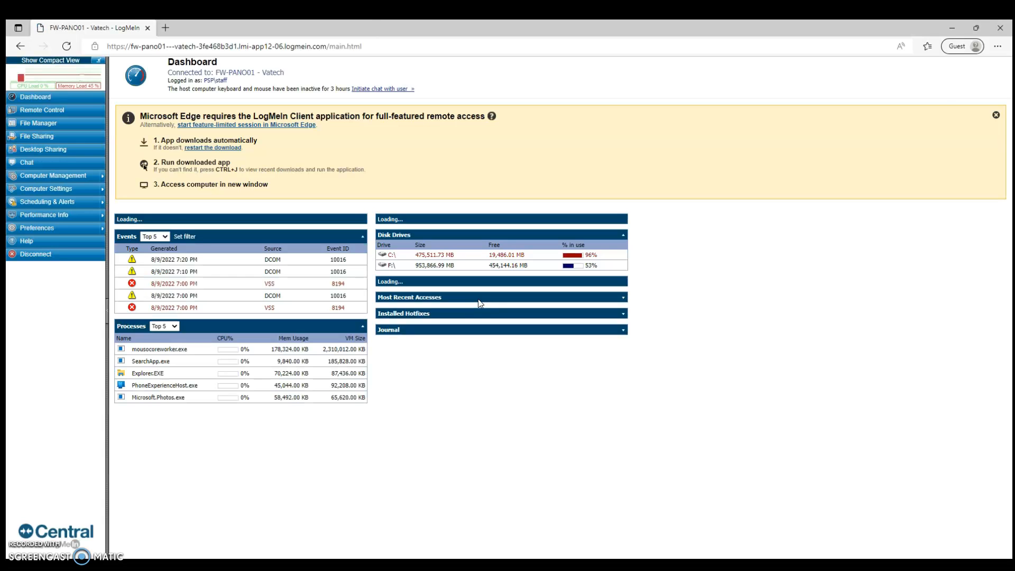
# - Run the downloaded LogMeIn Client (1).exe from Edge's Downloads flyout
pyautogui.click(321, 169)
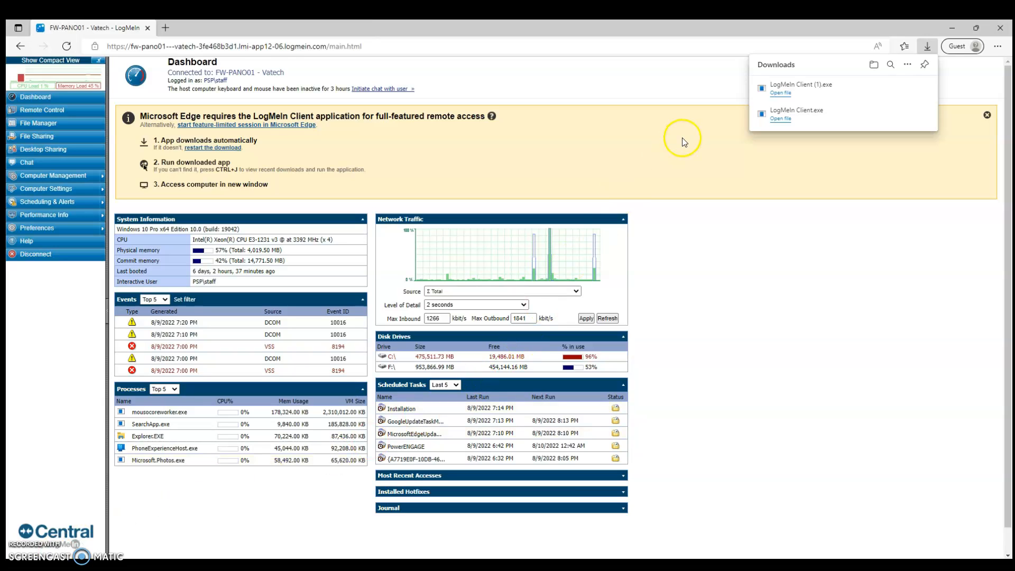
pyautogui.click(790, 93)
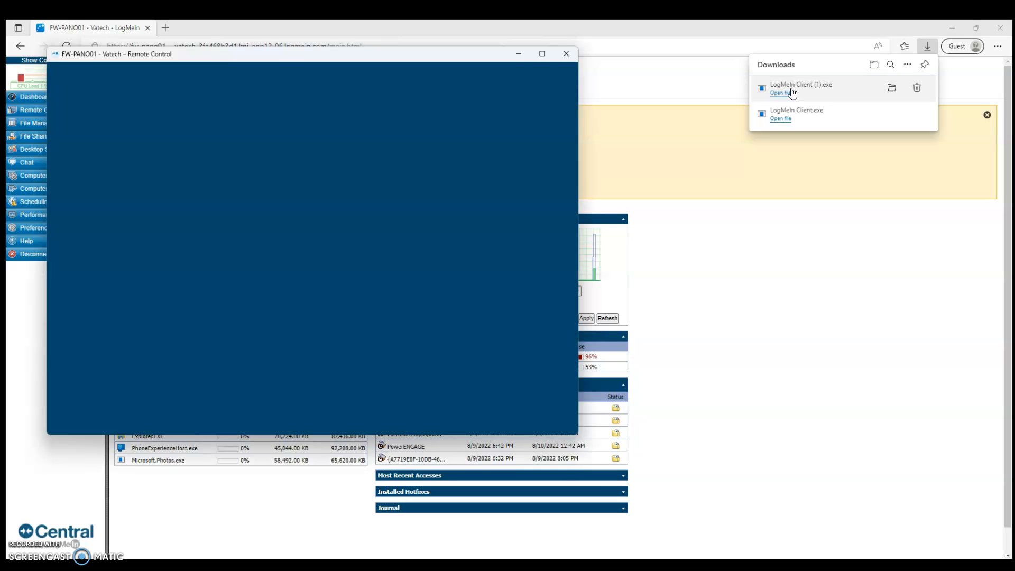
# - Move the Remote Control window aside and allow LogMeIn Client through the firewall
pyautogui.click(179, 63)
pyautogui.moveTo(179, 62); pyautogui.dragTo(291, 94)
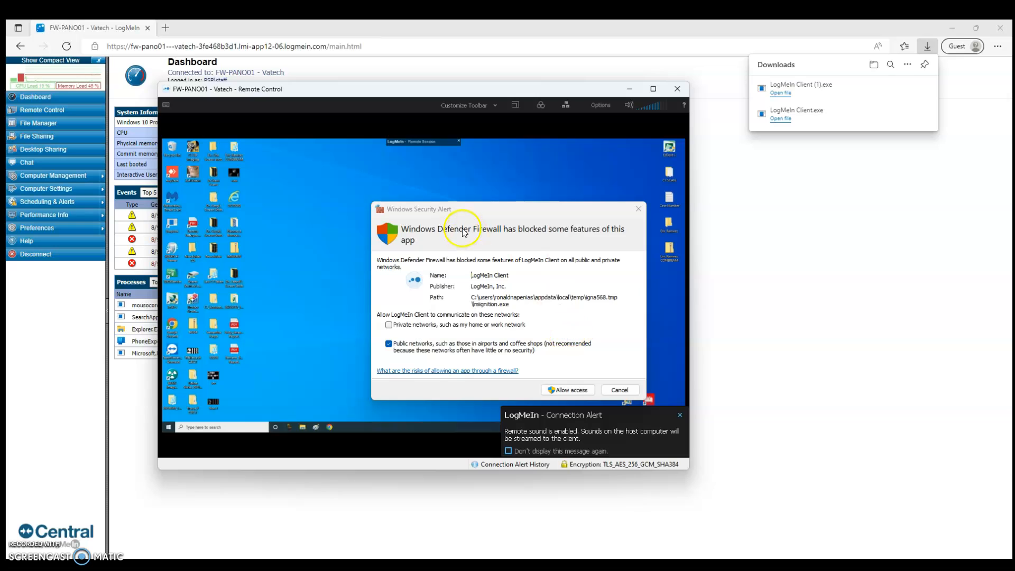
pyautogui.moveTo(475, 210); pyautogui.dragTo(356, 175)
pyautogui.click(437, 360)
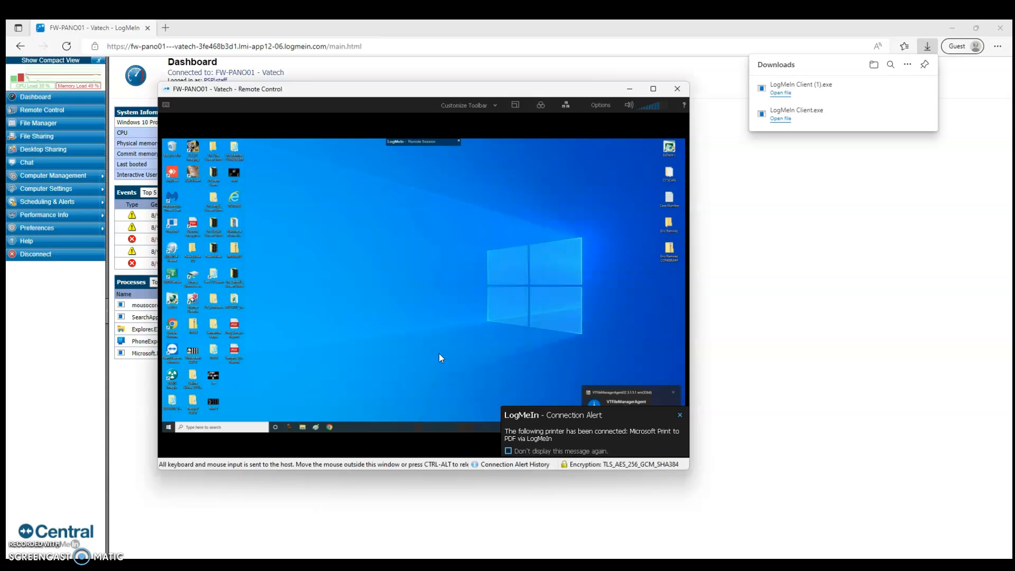
# - Reposition the Remote Control window and show the FW-PANO01 desktop full screen
pyautogui.click(842, 92)
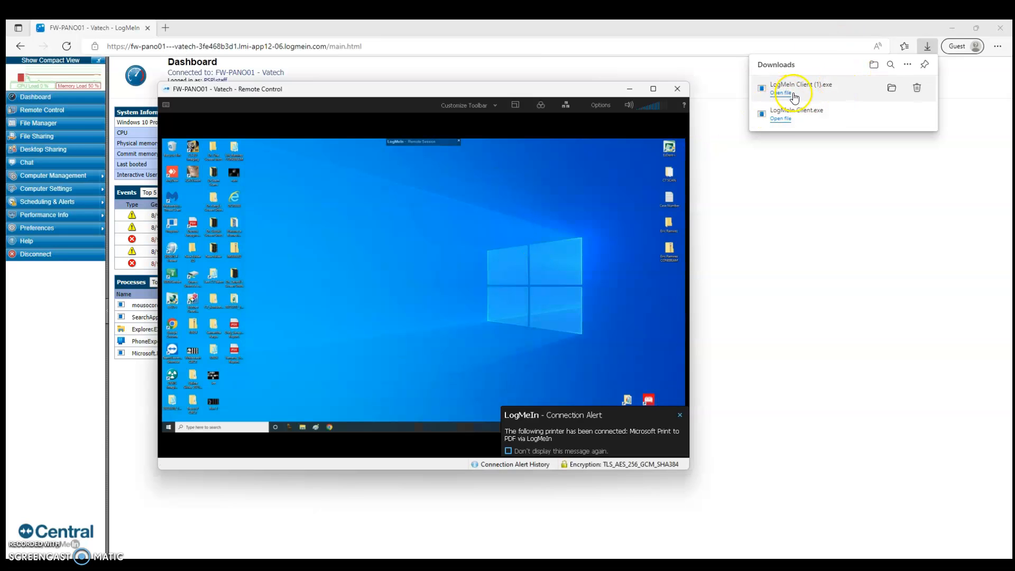
pyautogui.moveTo(534, 90); pyautogui.dragTo(561, 86)
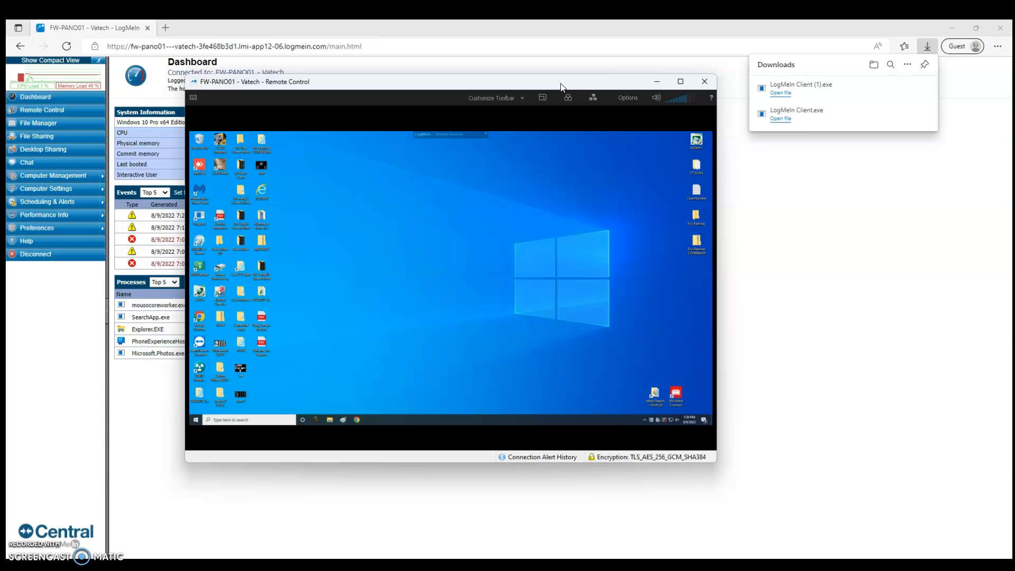
pyautogui.doubleClick(561, 84)
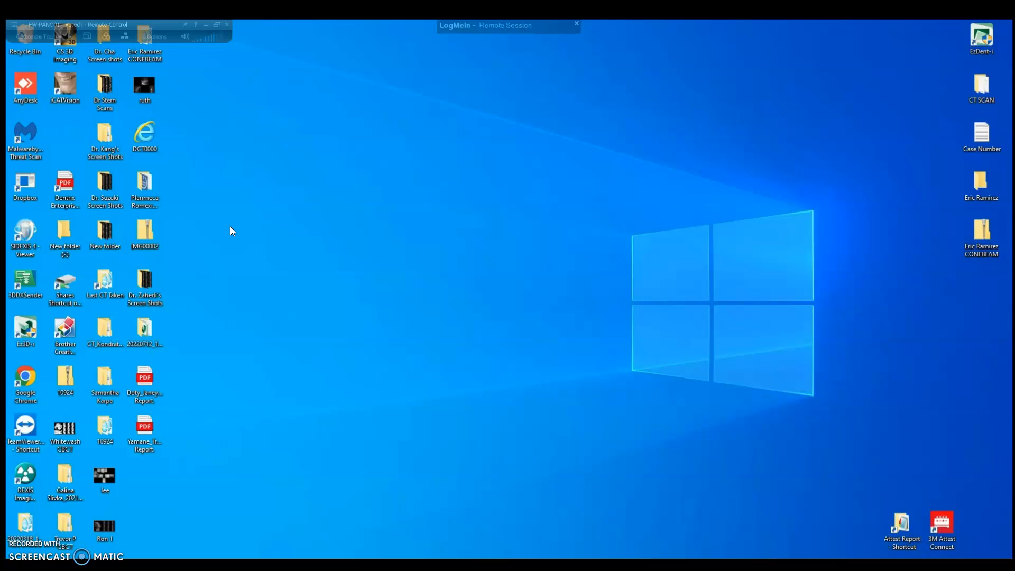
# - Center the session toolbar and open then close its Customize Toolbar menu
pyautogui.moveTo(489, 27)
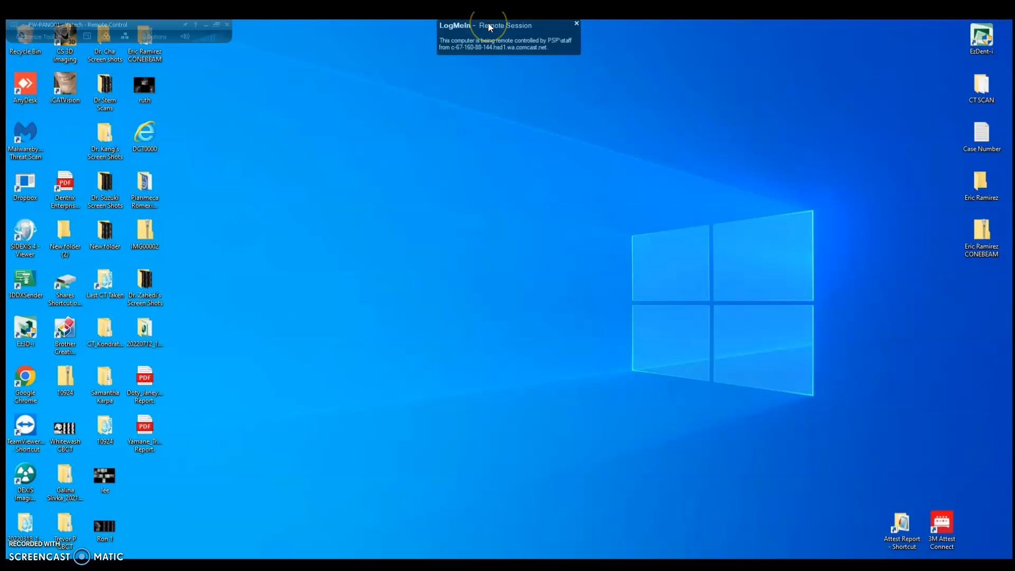
pyautogui.moveTo(159, 23); pyautogui.dragTo(349, 24)
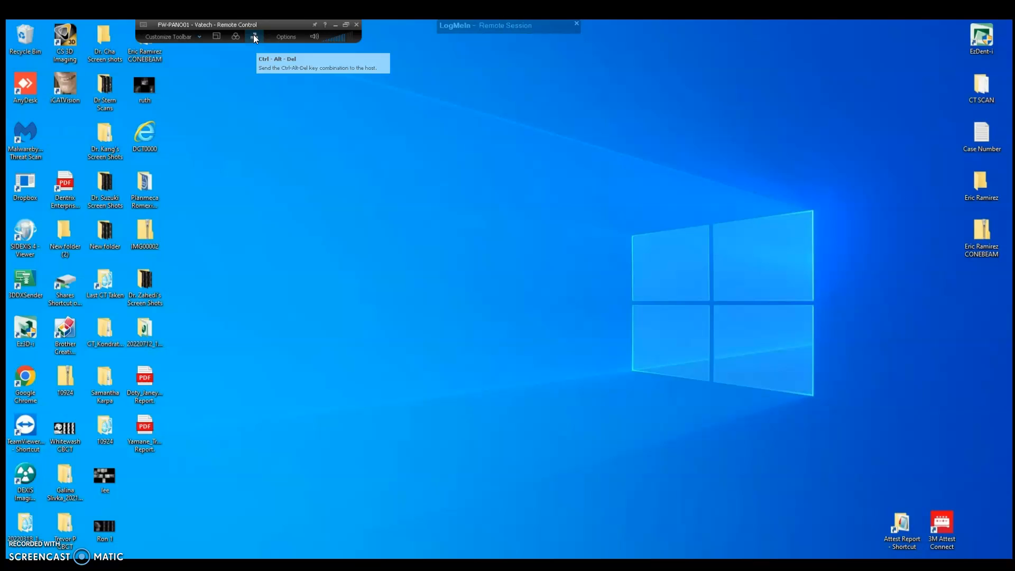
pyautogui.click(198, 37)
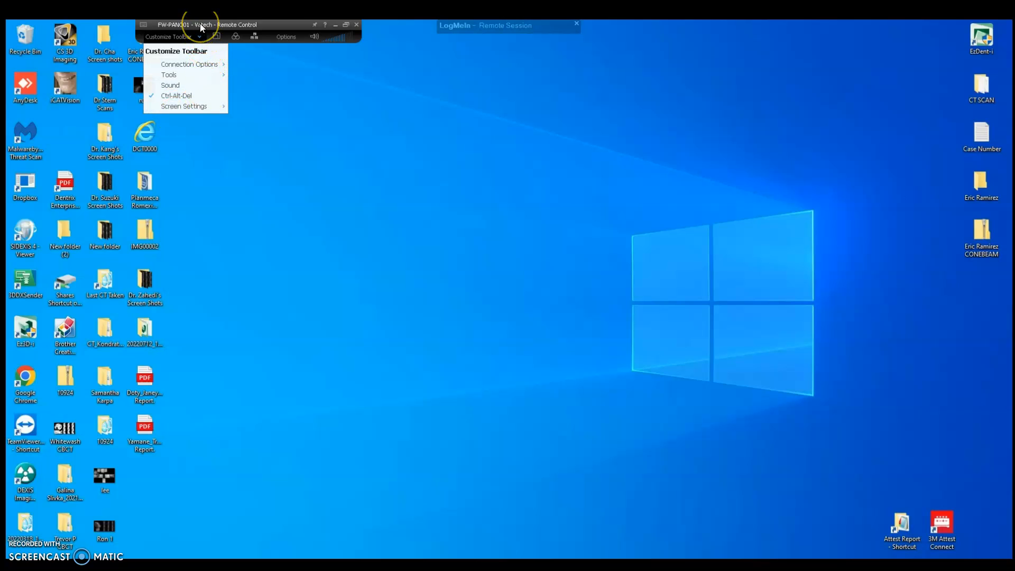
pyautogui.click(399, 273)
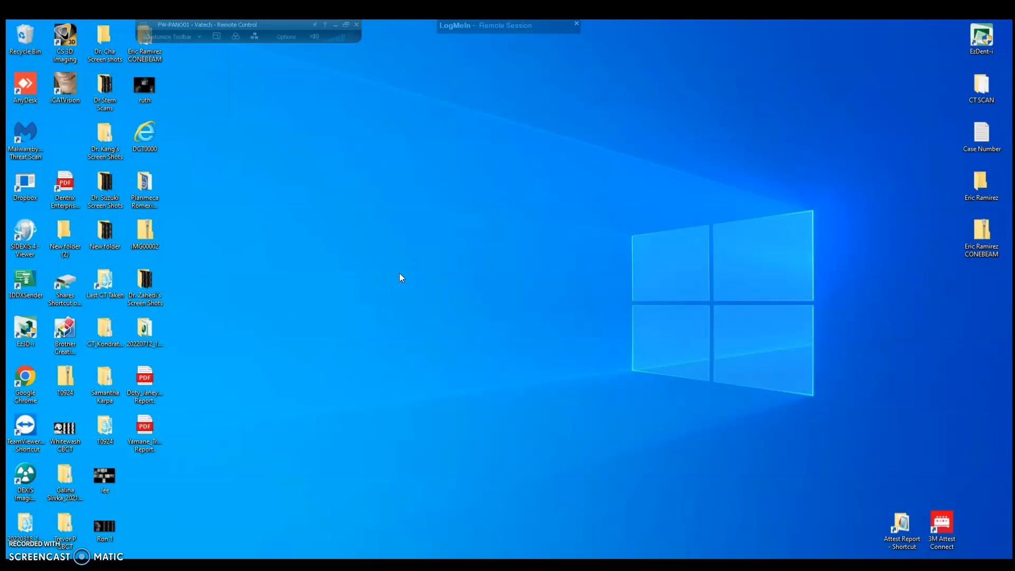
# - Close the remote control session with the toolbar's X
pyautogui.click(24, 88)
pyautogui.click(212, 237)
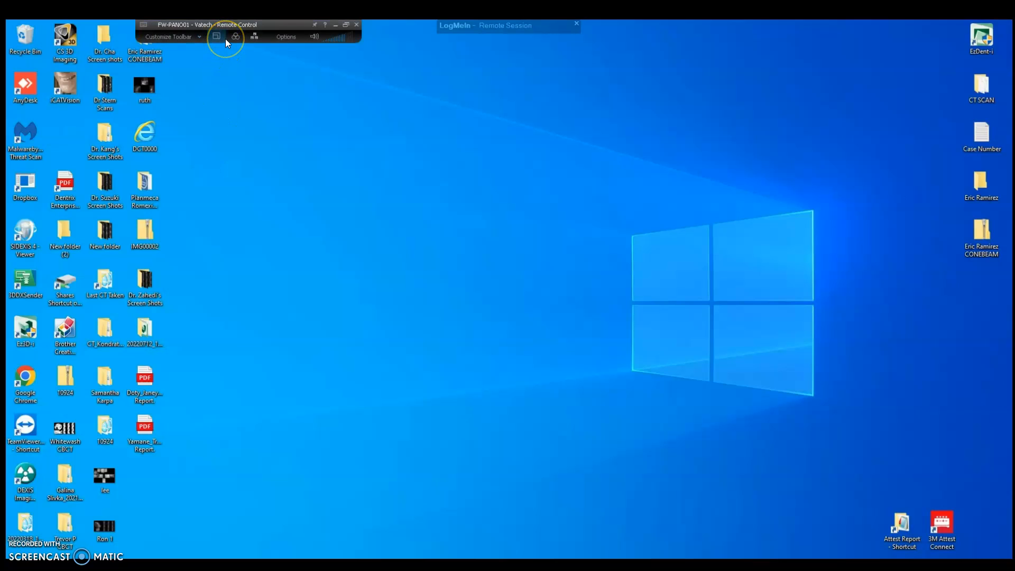
pyautogui.click(356, 25)
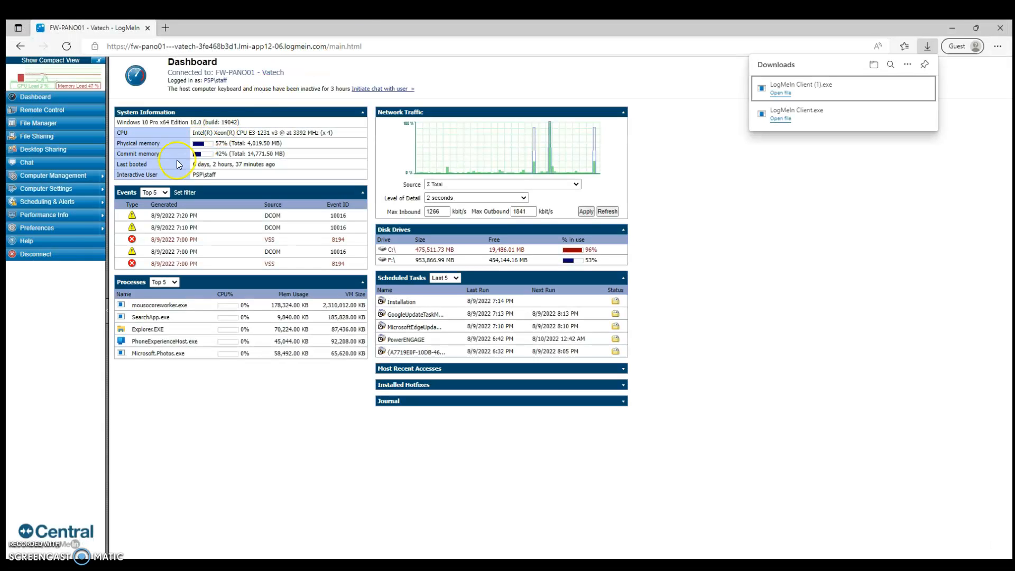
# - Choose Disconnect in the FW-PANO01 Dashboard's left menu
pyautogui.click(34, 259)
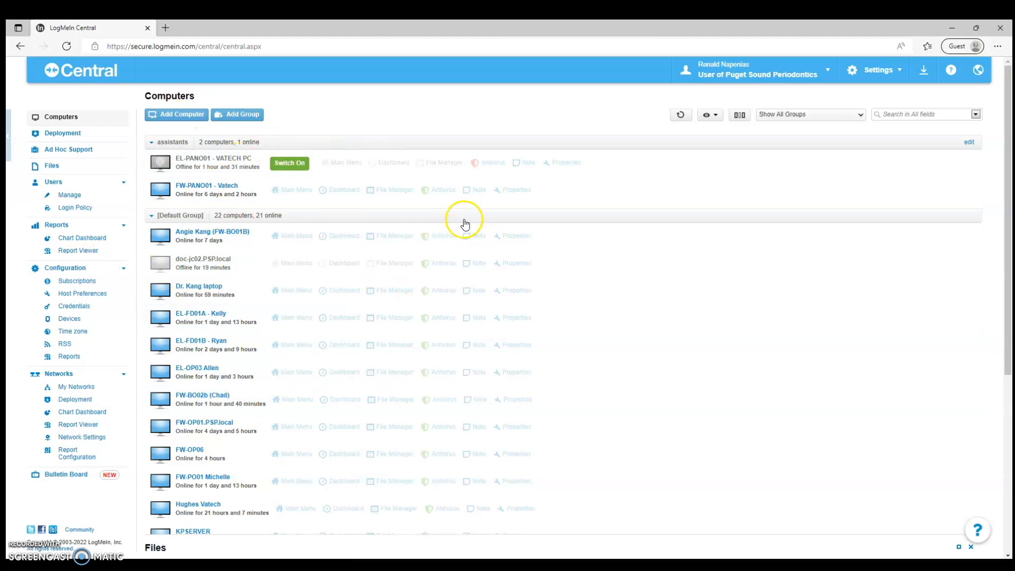
# - Choose Log Out from the user name dropdown at the top right
pyautogui.click(735, 74)
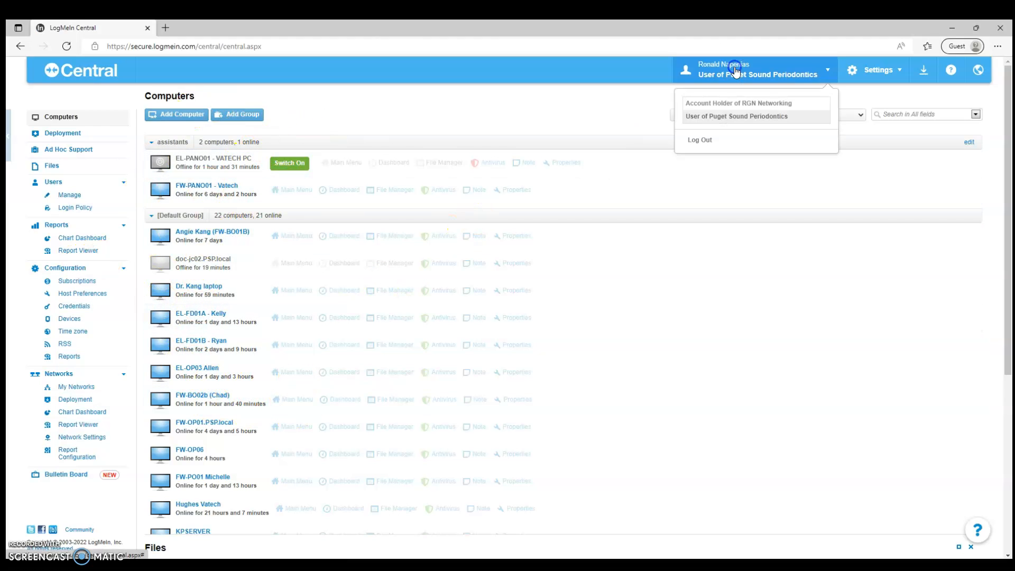
pyautogui.click(717, 140)
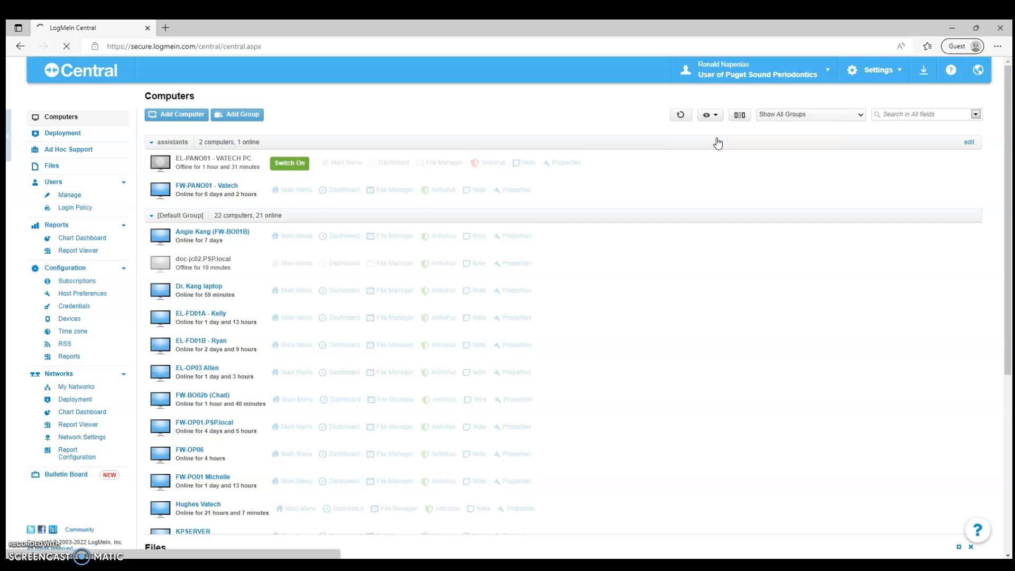